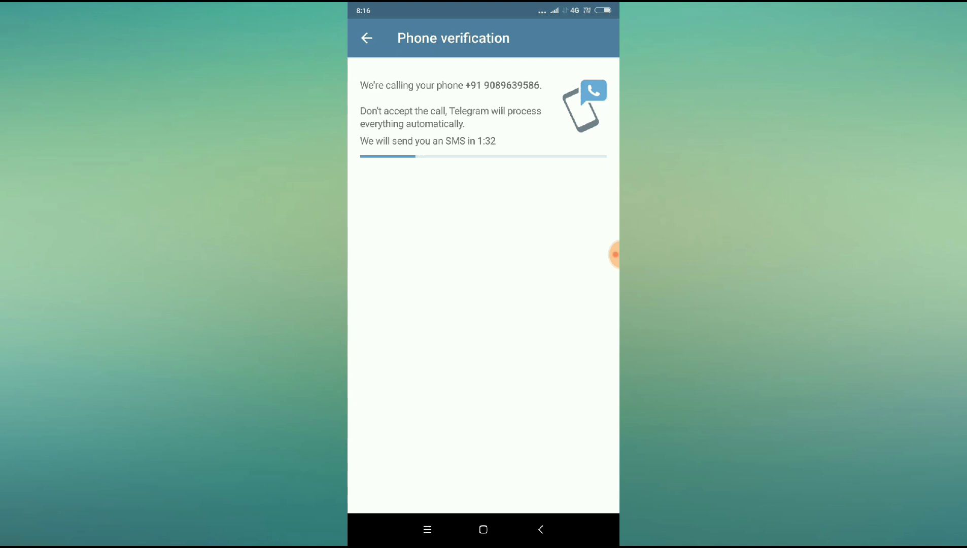
- From the home screen go into Settings > Manage apps and start a search of installed apps
left_click(484, 530)
left_click_drag(408, 302, 575, 302)
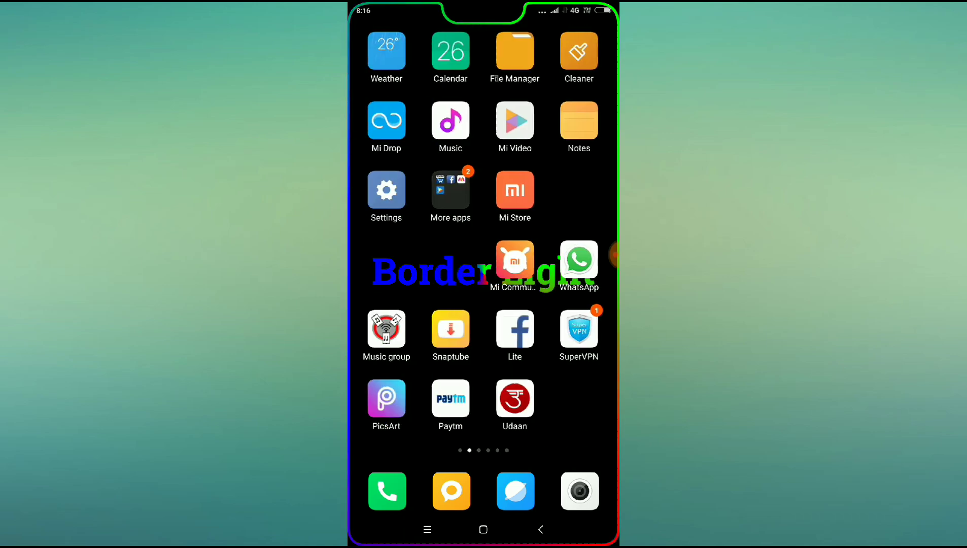
left_click(387, 190)
scroll(484, 302, "down", 1)
scroll(484, 302, "down", 5)
scroll(483, 302, "down", 3)
scroll(484, 302, "down", 1)
left_click(430, 430)
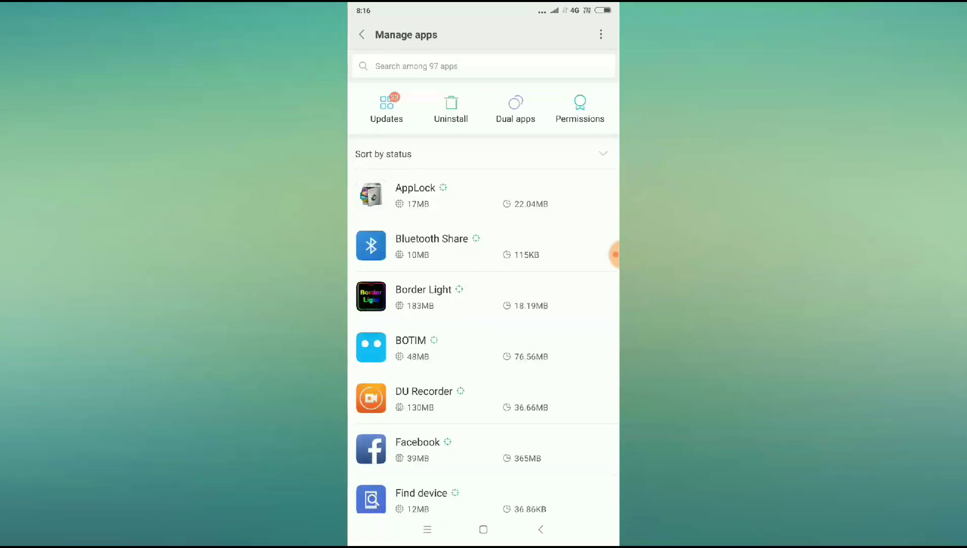
left_click(416, 66)
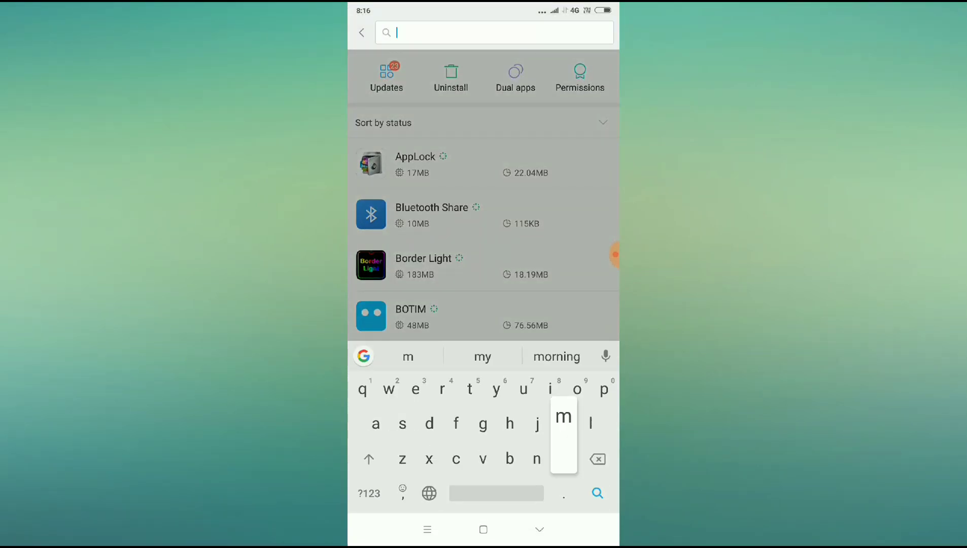
type("mess")
- On Messaging's App permissions page allow Camera, Contacts and Microphone
left_click(412, 93)
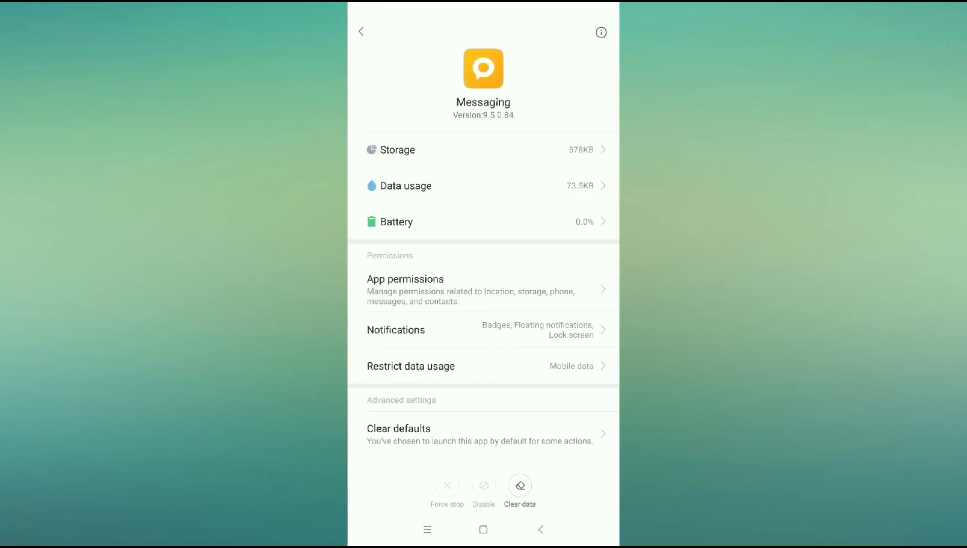
left_click(405, 287)
left_click(590, 114)
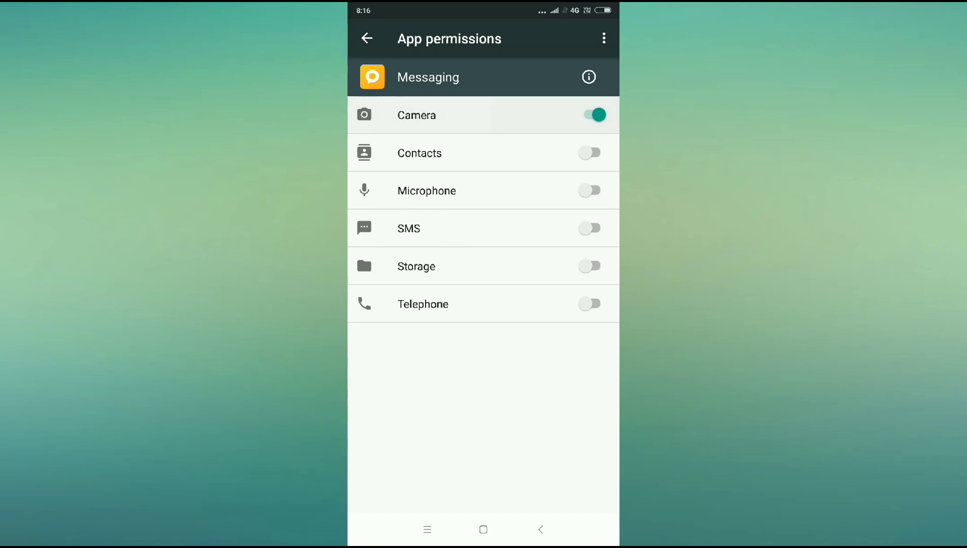
left_click(590, 152)
left_click(591, 191)
- Also allow SMS, Storage and Telephone for Messaging, then return to the search results
left_click(591, 228)
left_click(591, 266)
left_click(590, 304)
left_click(366, 38)
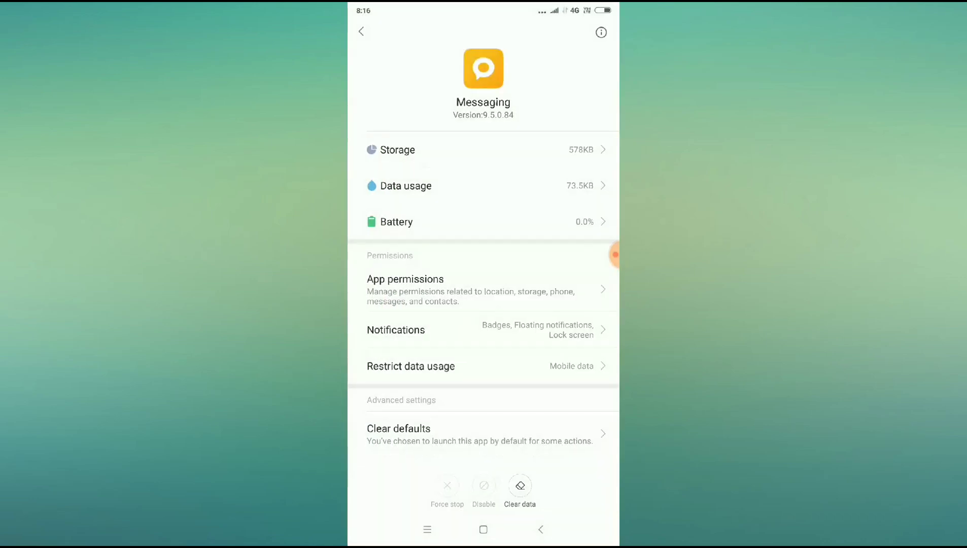
left_click(361, 31)
- Clear the search, find Telegram and go to its App permissions page
left_click(492, 33)
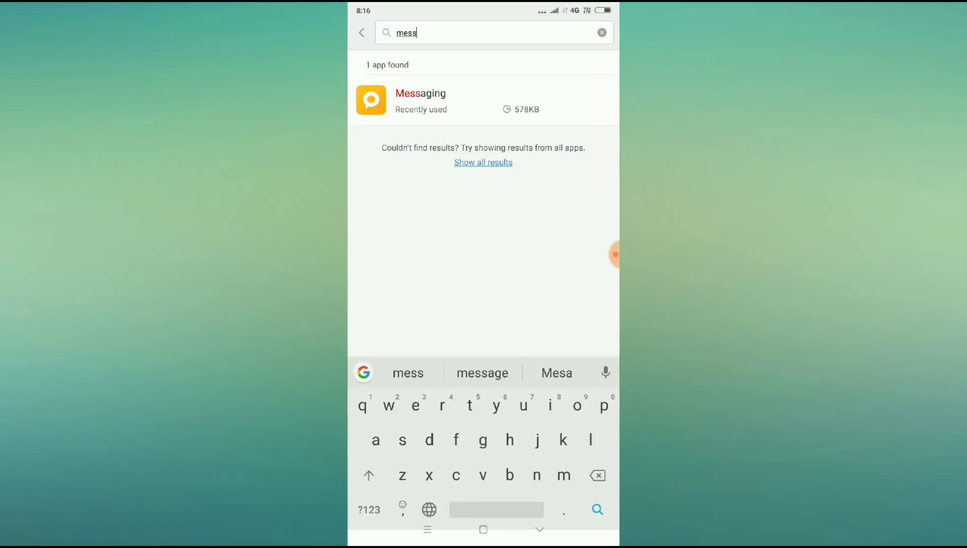
key("BackSpace")
key("BackSpace")
key("BackSpace")
key("BackSpace")
type("t")
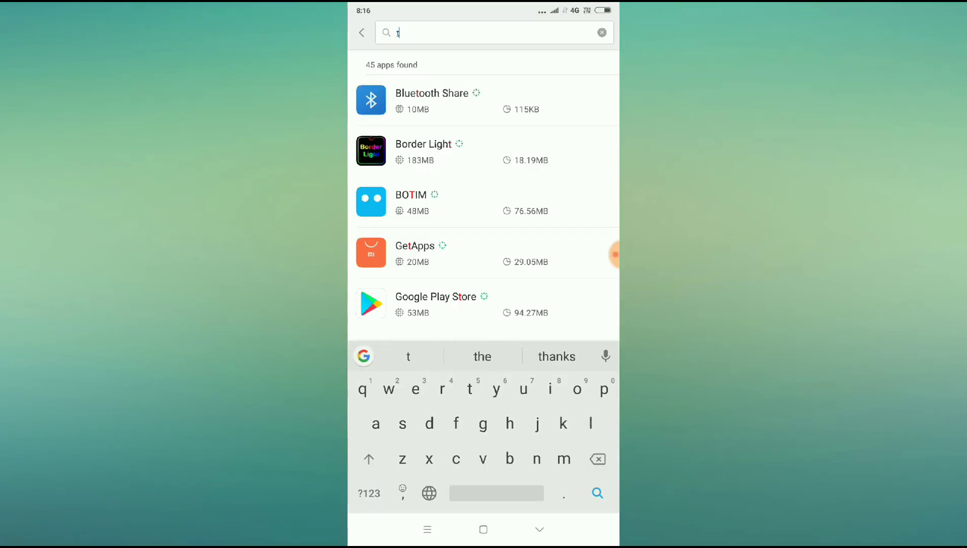
type("e")
scroll(484, 196, "down", 1)
left_click(423, 191)
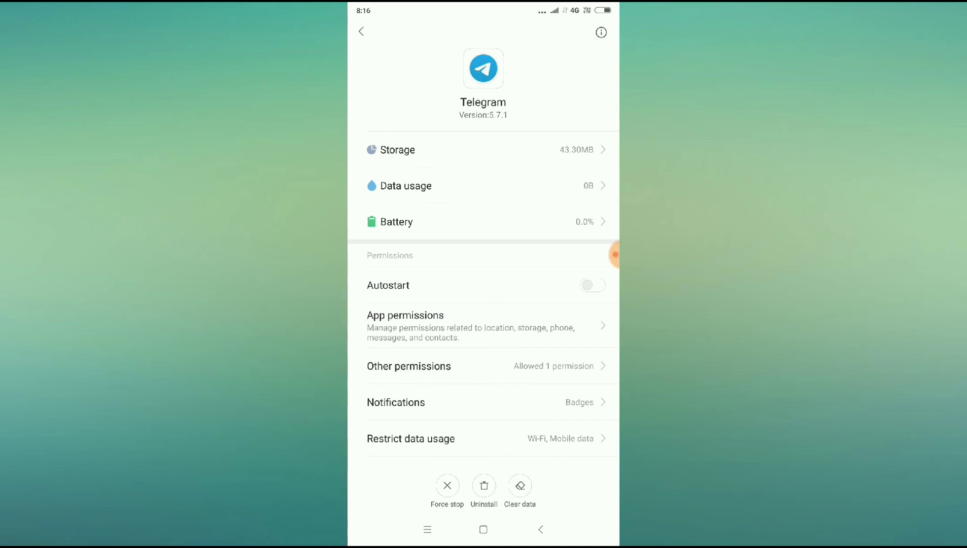
left_click(405, 325)
- Allow Telegram Camera, Contacts, Location, Microphone and Storage, then go back
left_click(593, 115)
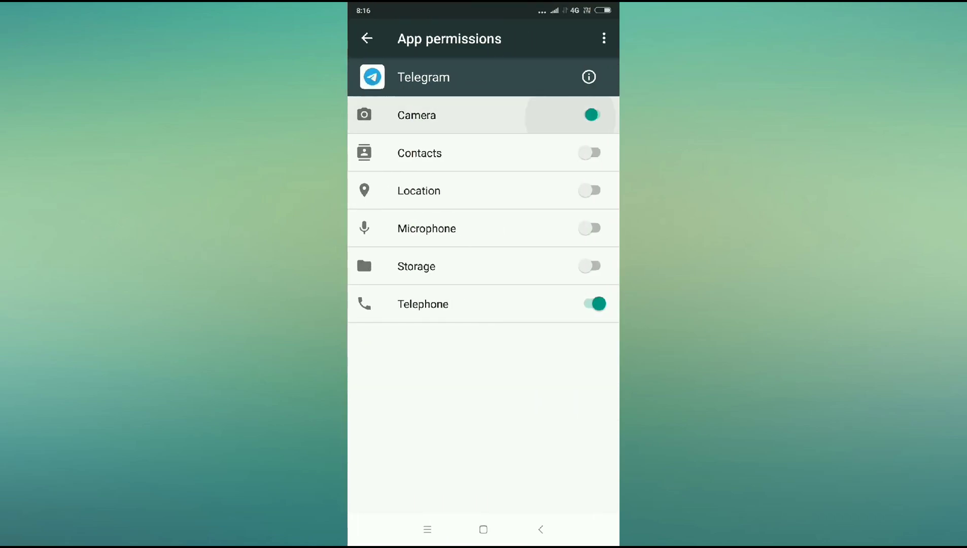
left_click(593, 152)
left_click(593, 190)
left_click(594, 228)
left_click(593, 266)
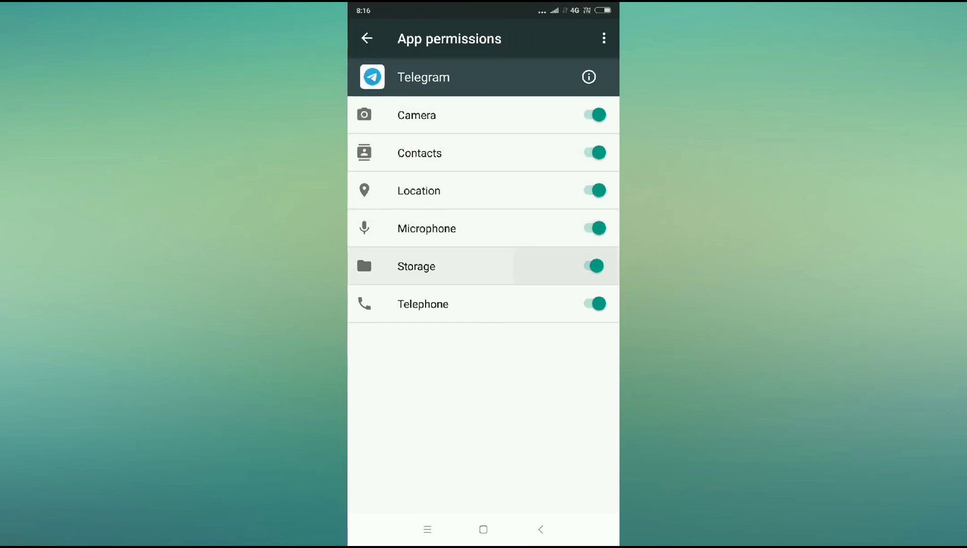
left_click(367, 39)
- Return home and hold the power key to show the Reboot/Power off menu
left_click(483, 529)
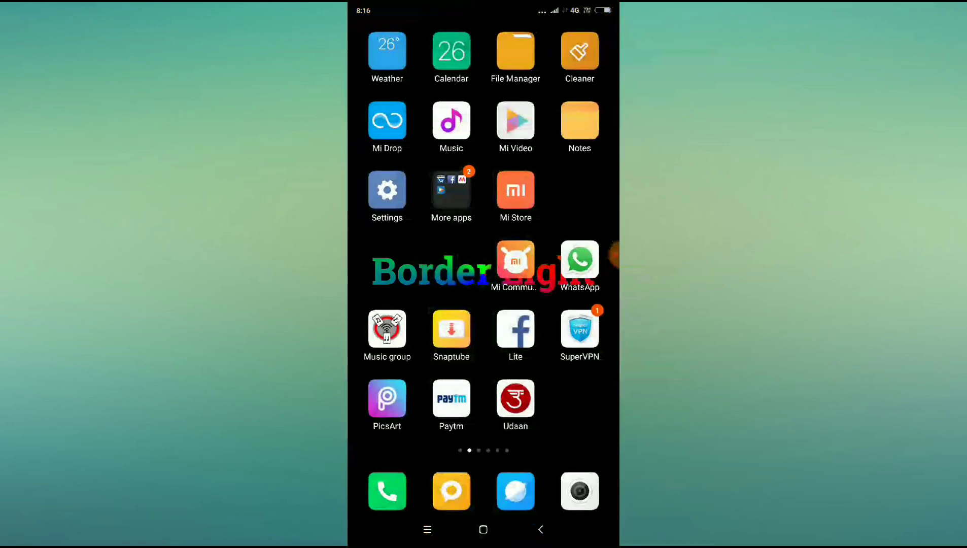
key("XF86PowerOff")
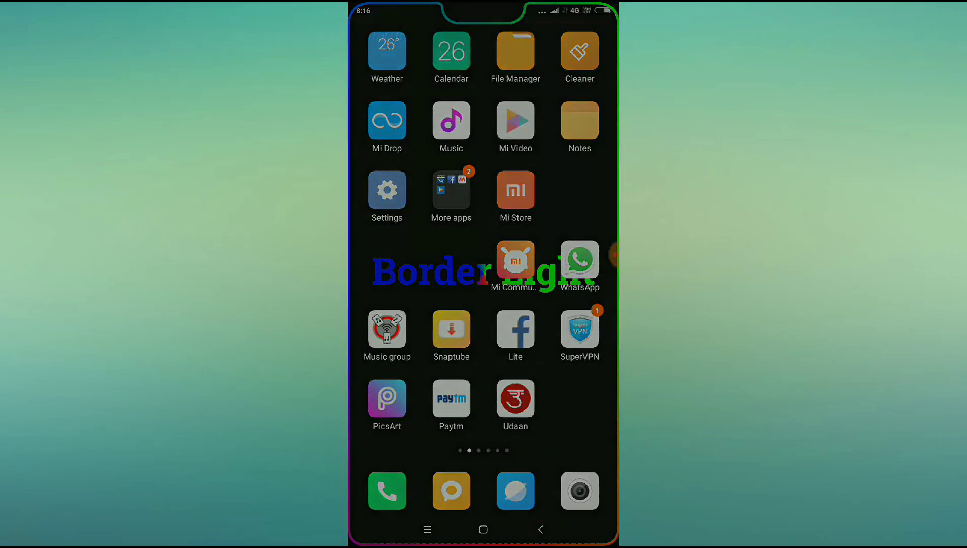